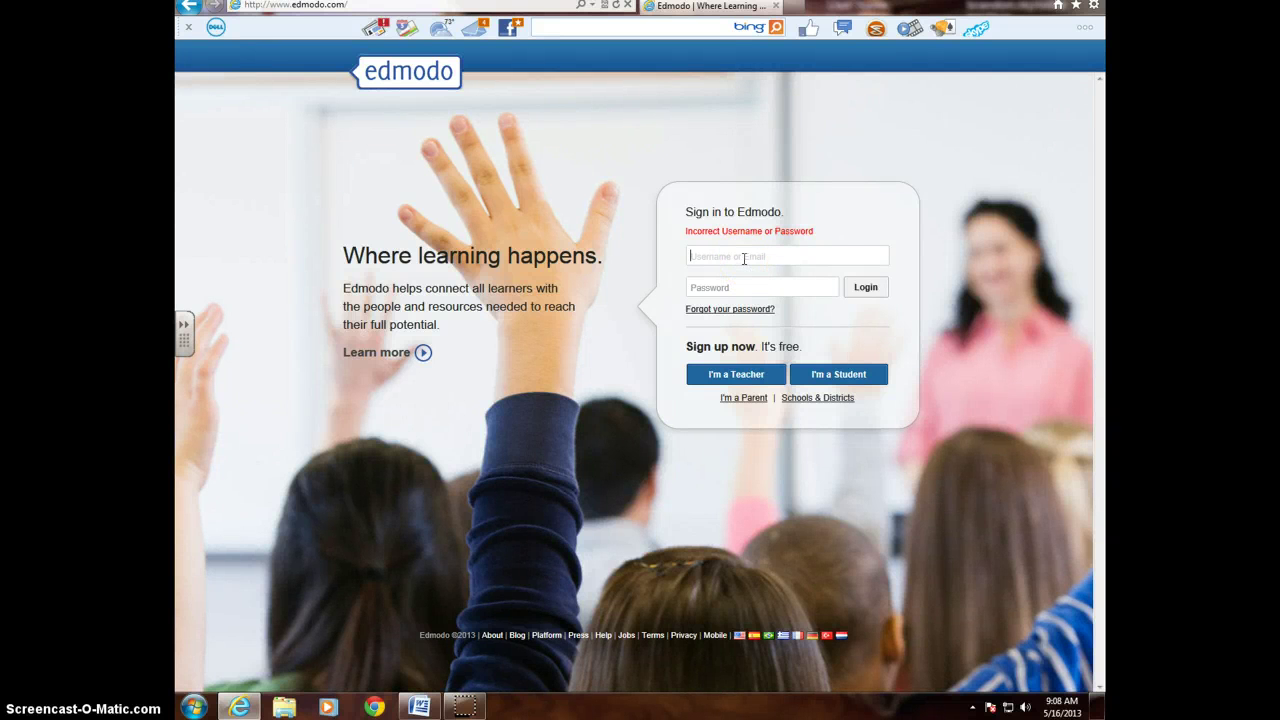
Step: Sign in to Edmodo with the student account's username and password
left_click(752, 262)
type("llgeneric")
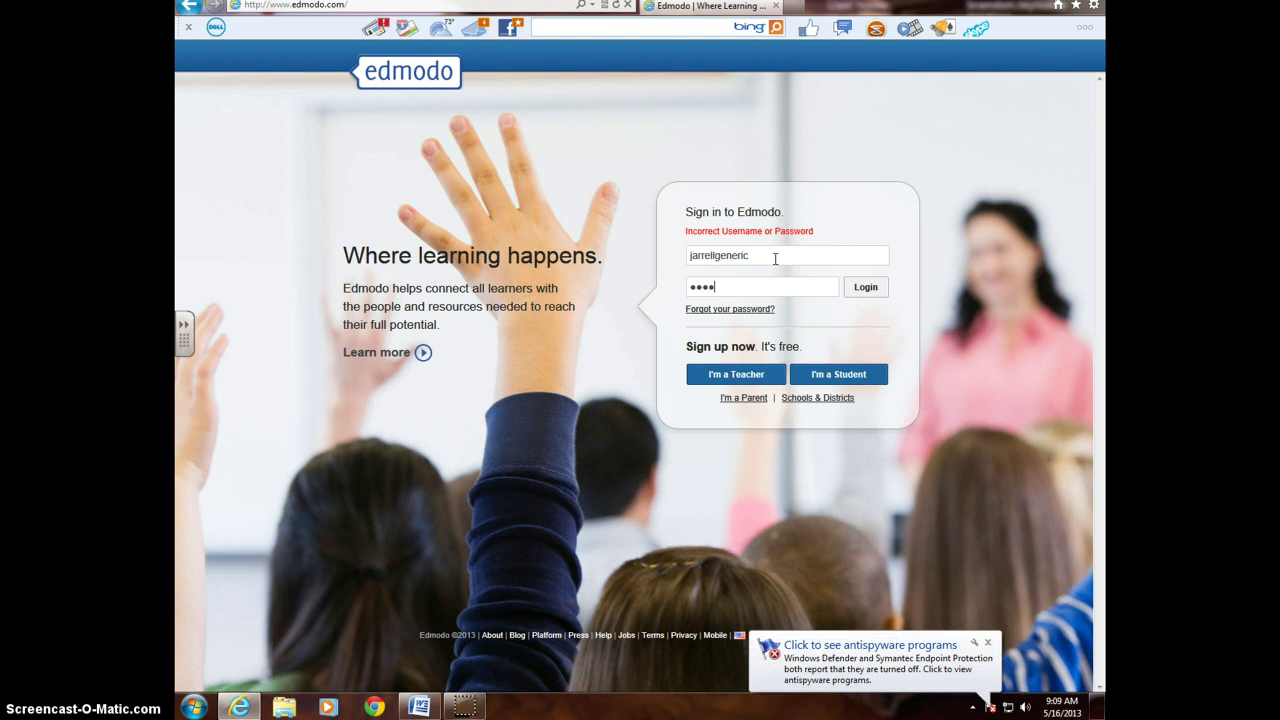
type("****")
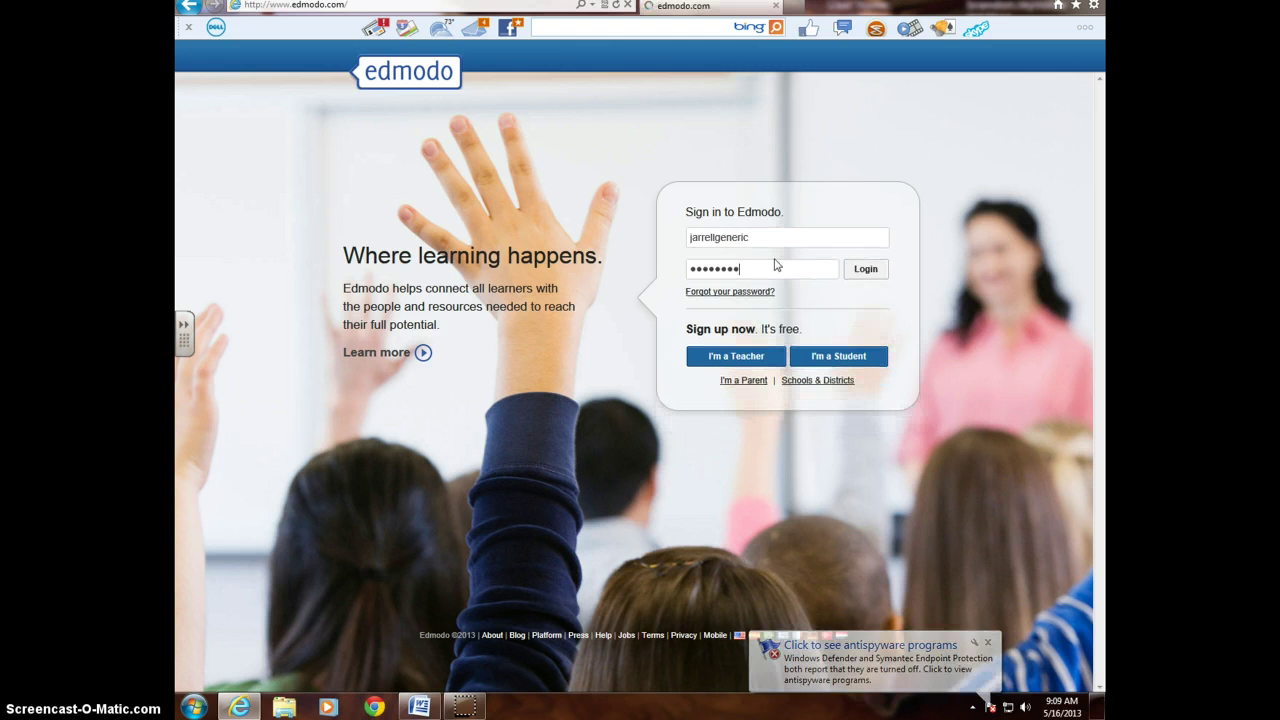
key("Return")
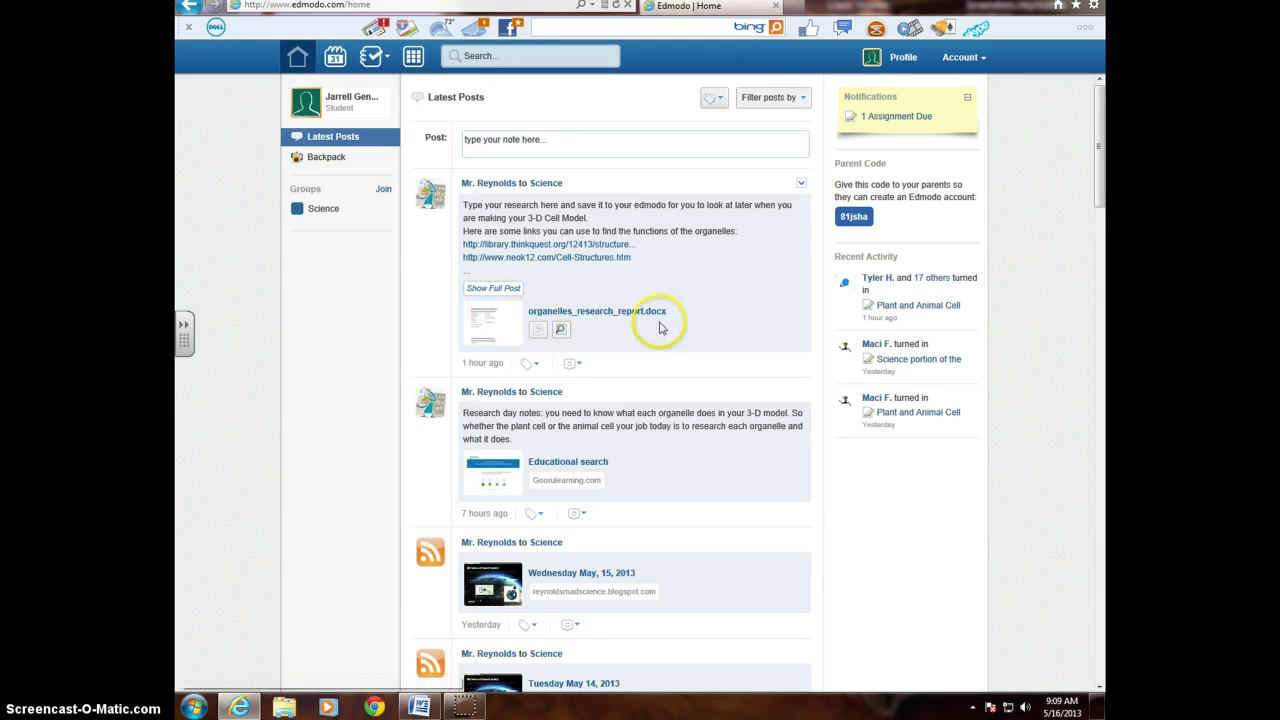
Step: Open the attached organelles_research_report.docx from the class post in Word and delete its Plant Cell Organelles section
left_click(617, 318)
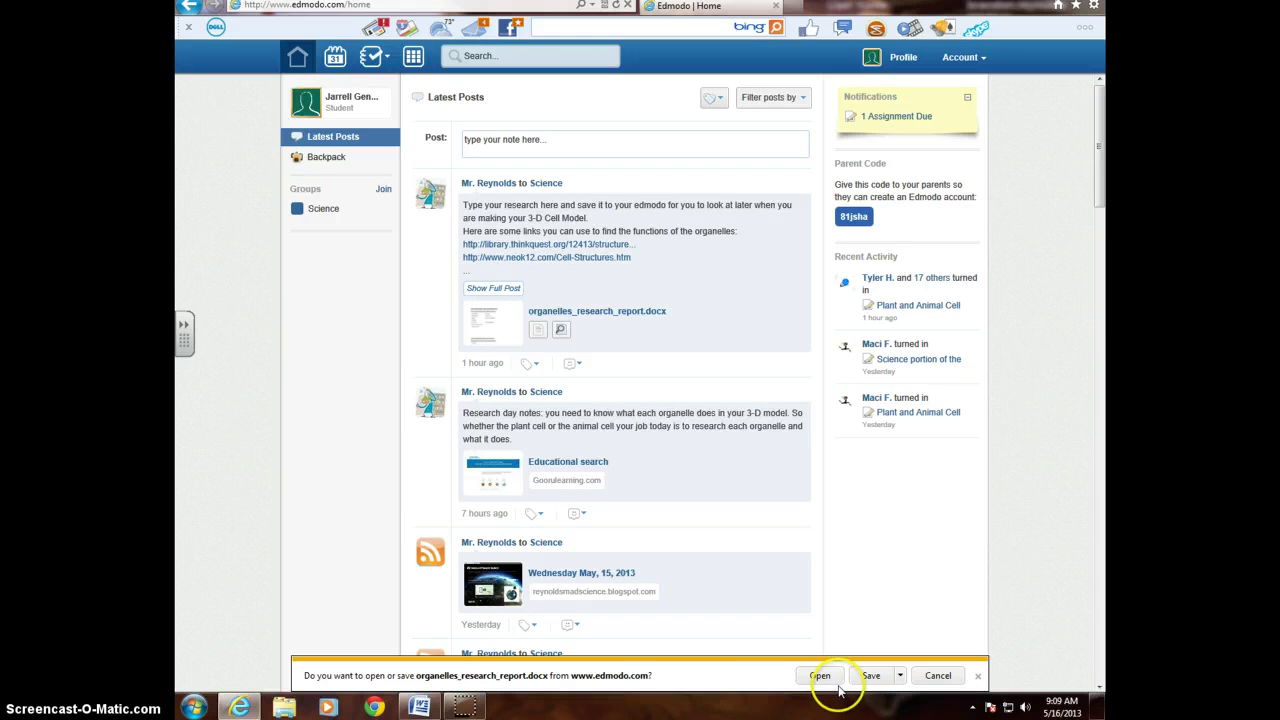
left_click(808, 680)
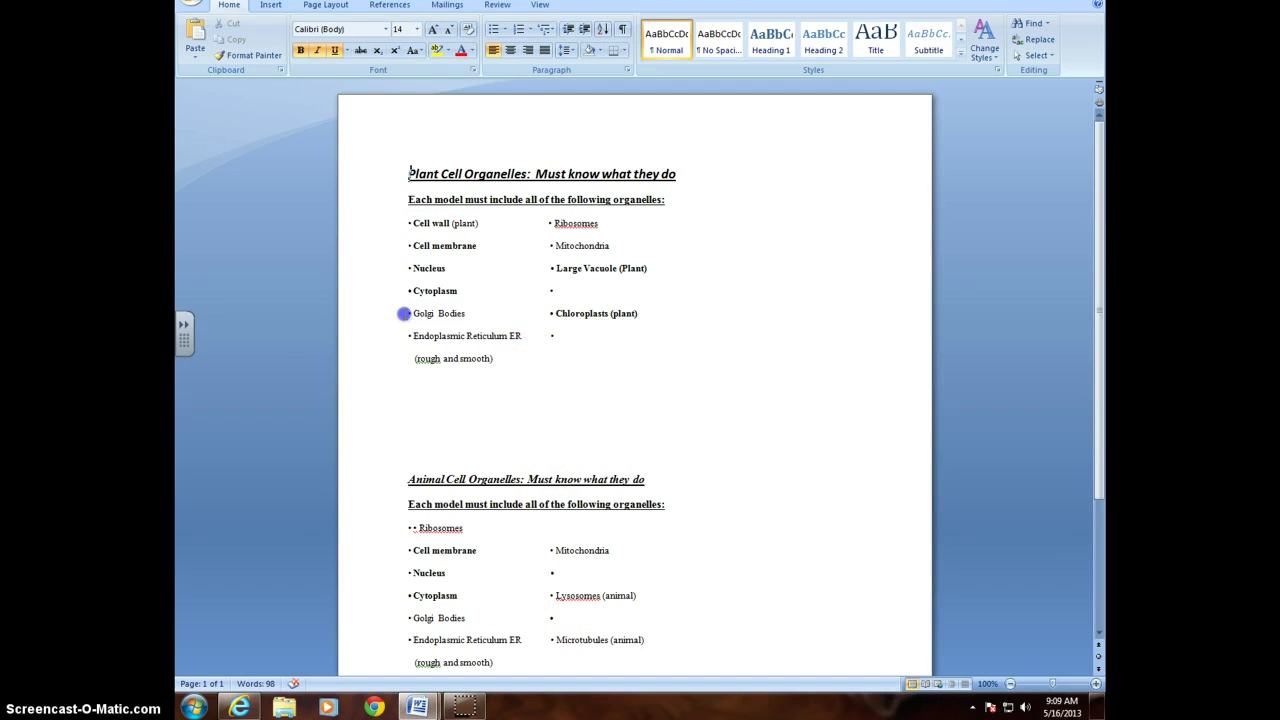
left_click_drag(360, 360, 354, 172)
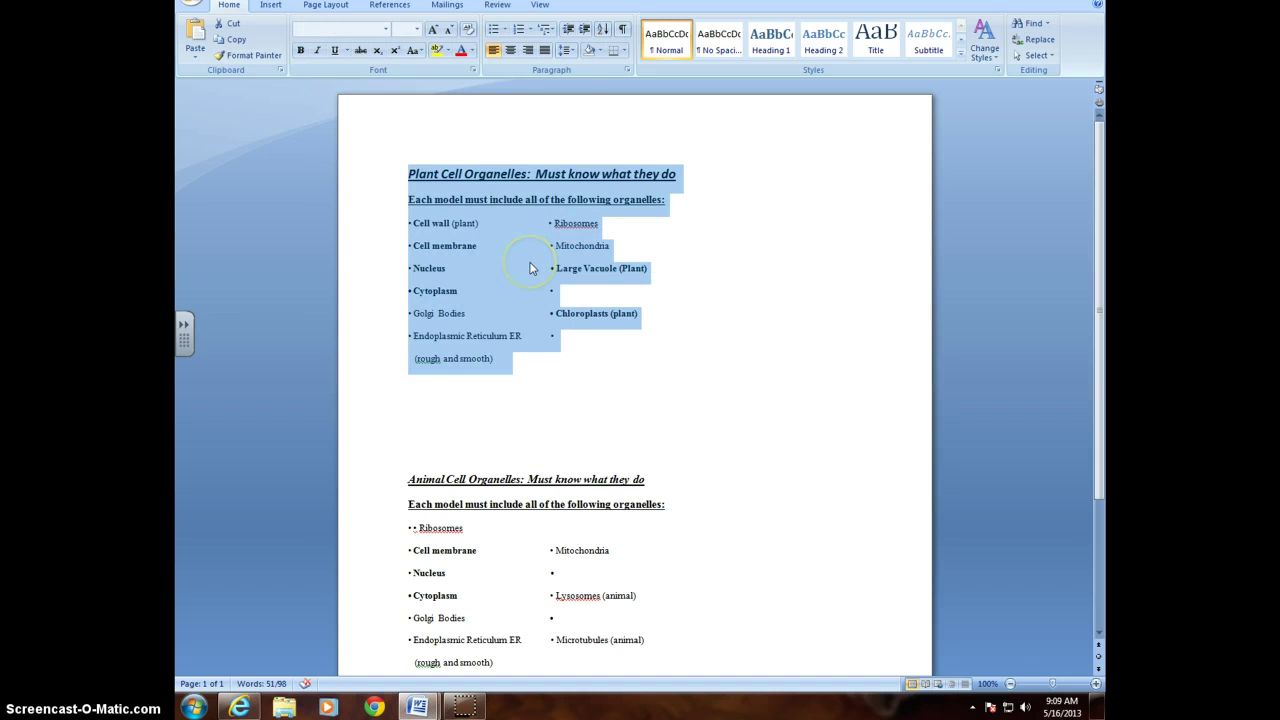
key("Delete")
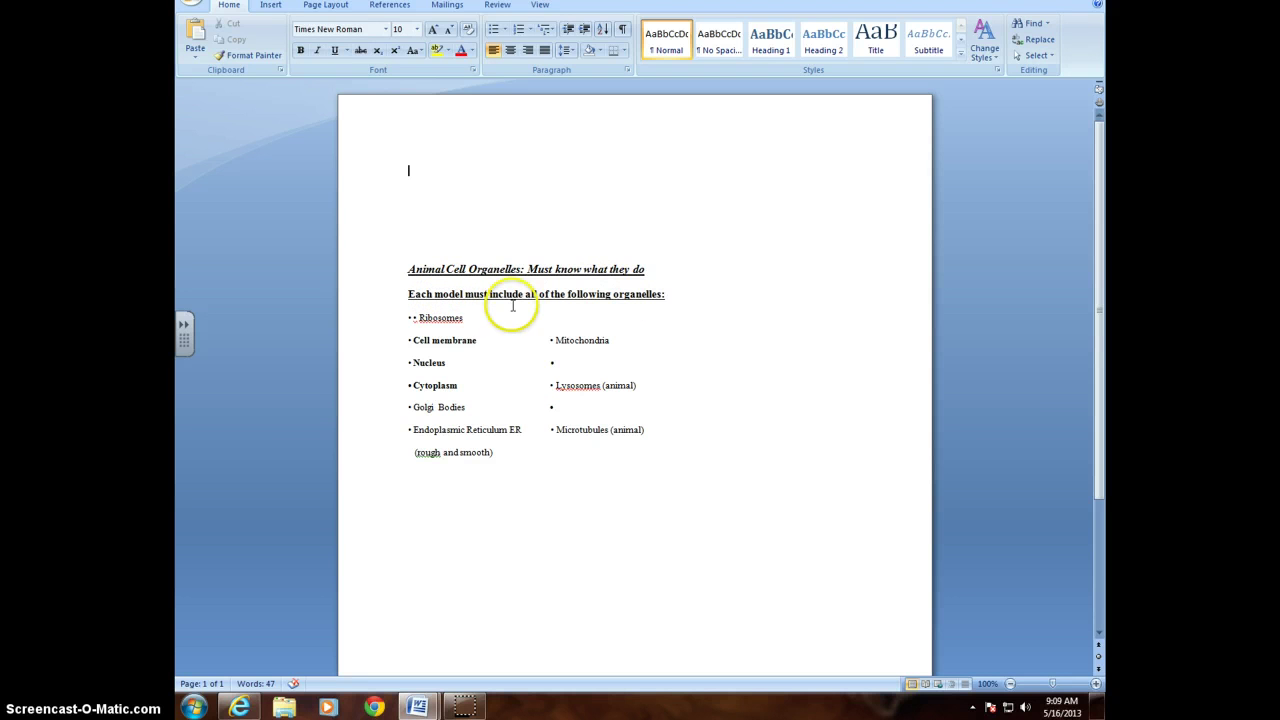
left_click(477, 319)
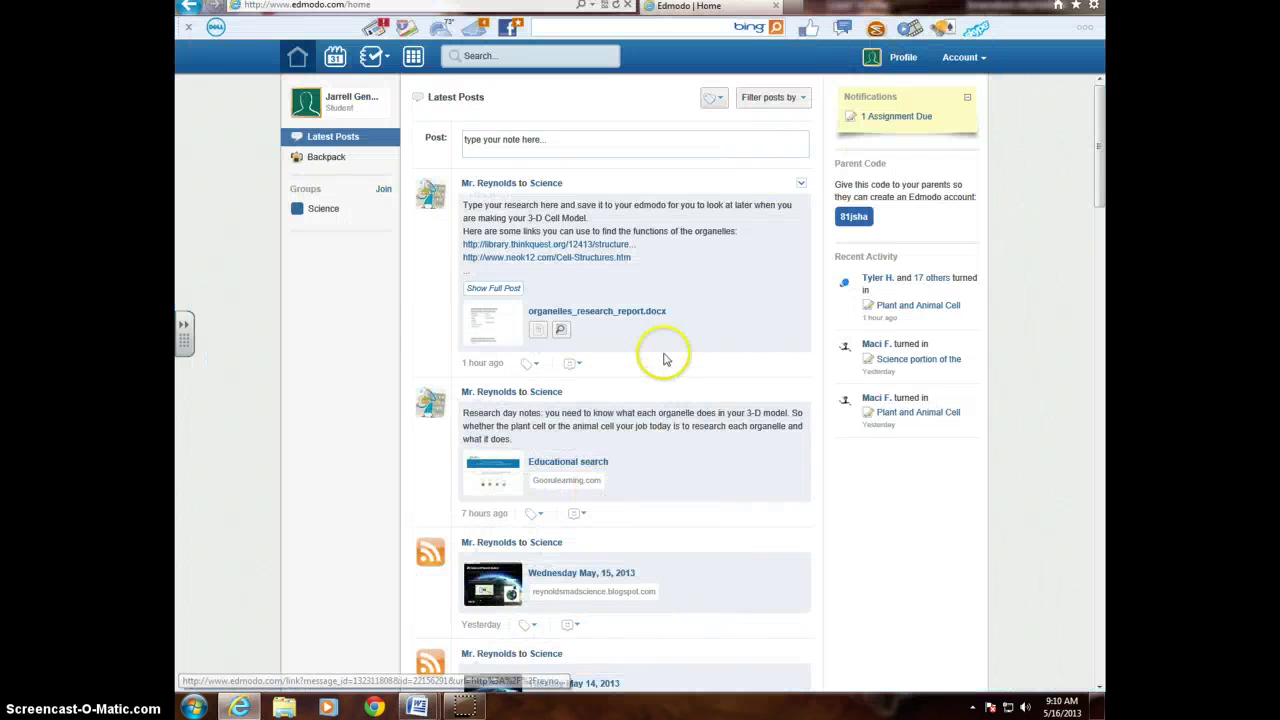
Step: In Edmodo, expand the research post, open its biologyjunction.com cell functions link and copy the ribosome function "Synthesizes proteins"
left_click(493, 288)
left_click(517, 272)
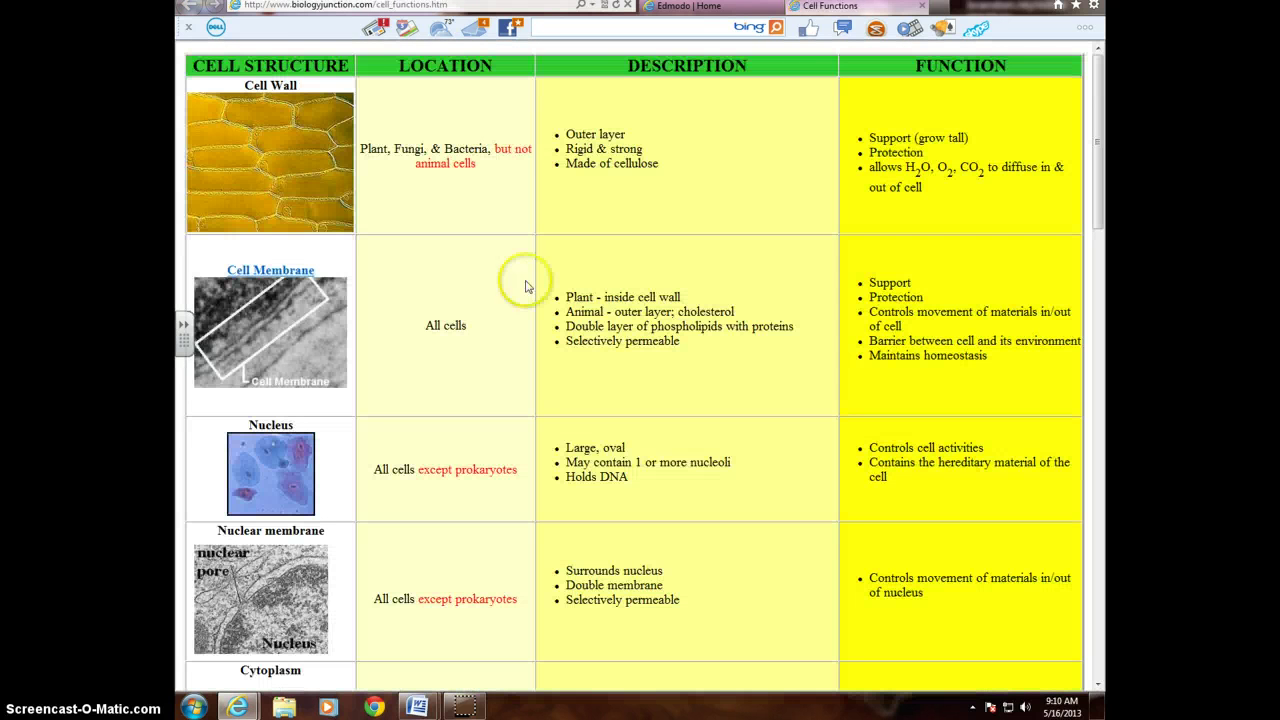
scroll(427, 343, "down", 6)
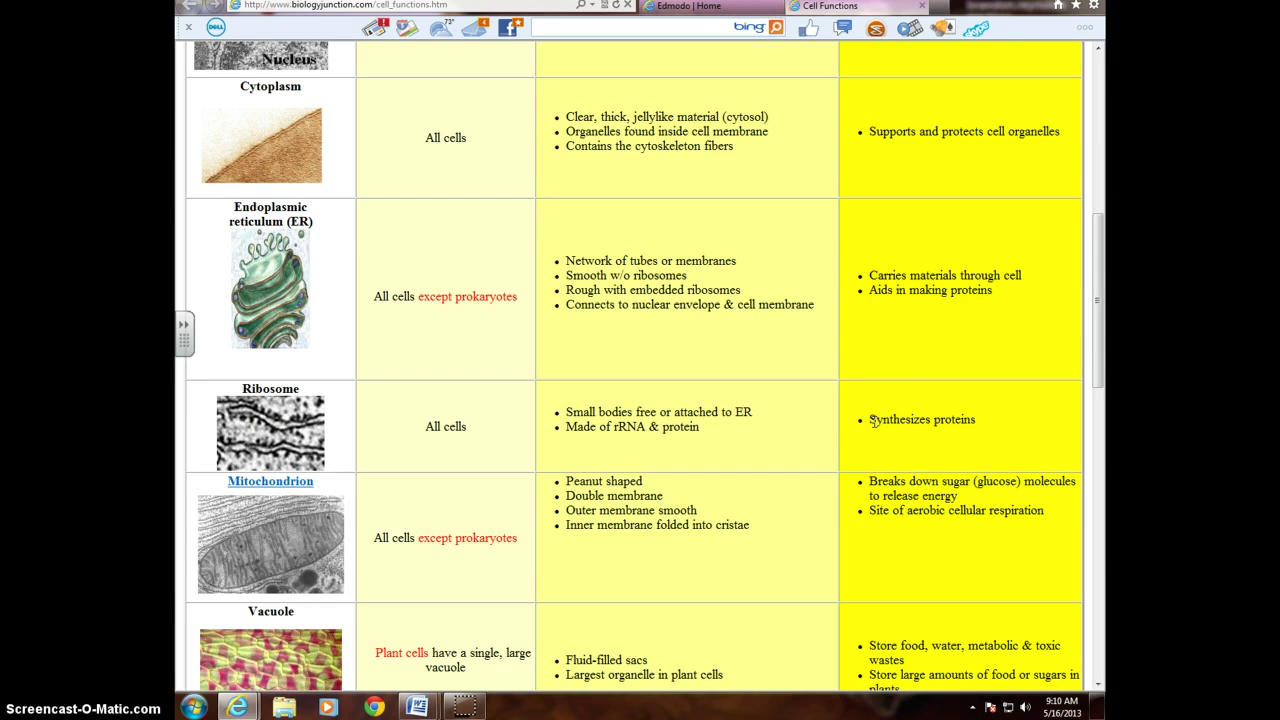
left_click(870, 421)
left_click_drag(886, 421, 985, 421)
key("ctrl+c")
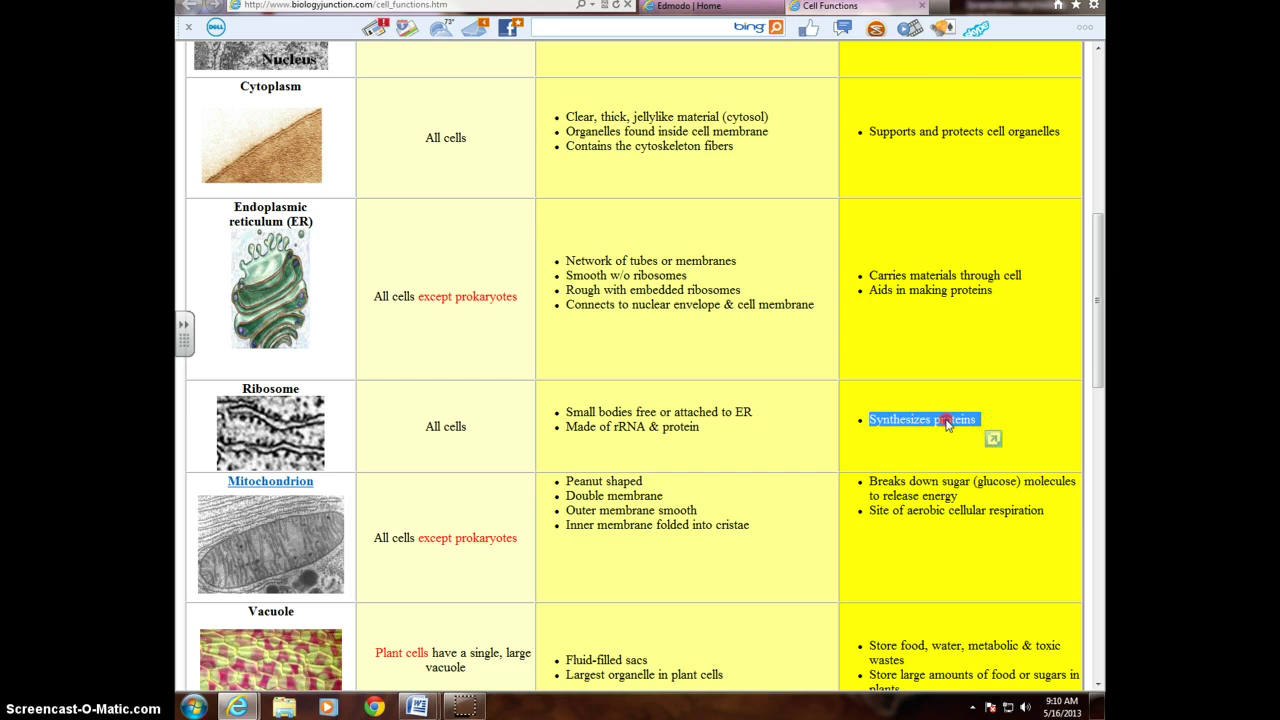
right_click(946, 422)
left_click(893, 448)
Step: Switch to the Word report, paste the copied function after "Ribosomes-" and add ", or in other words it makes proteins"
mouse_move(413, 714)
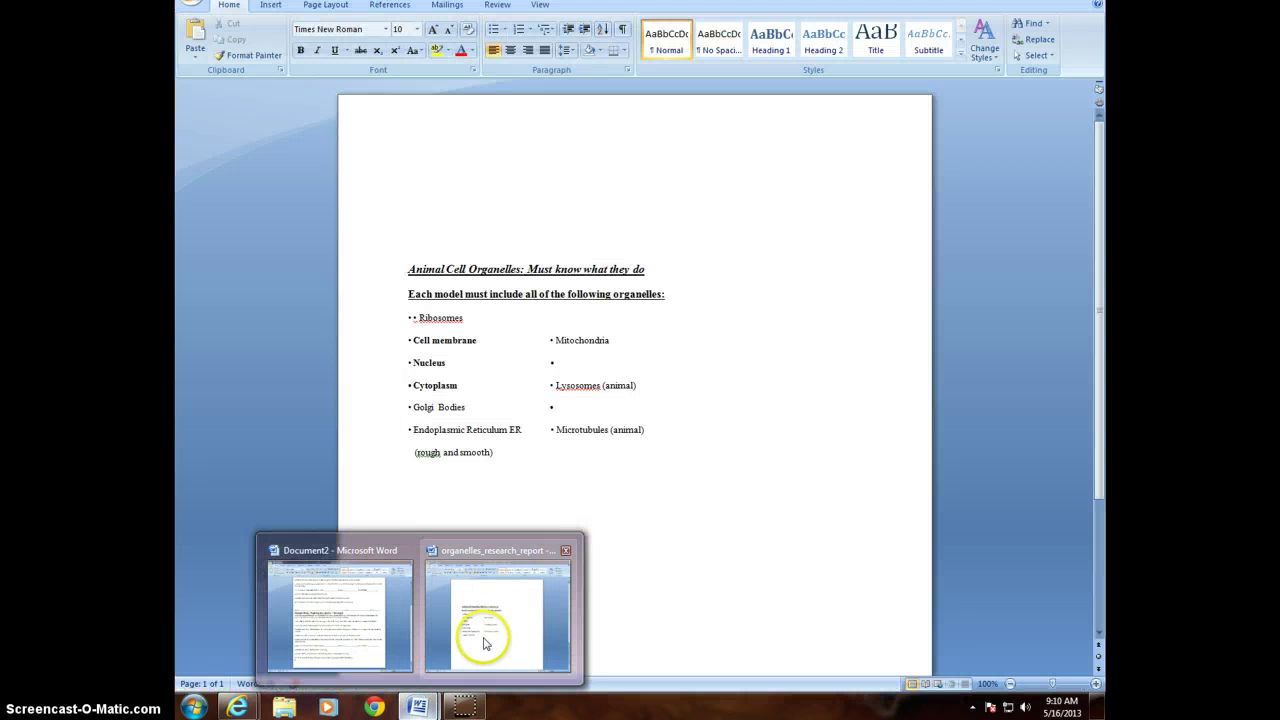
left_click(483, 641)
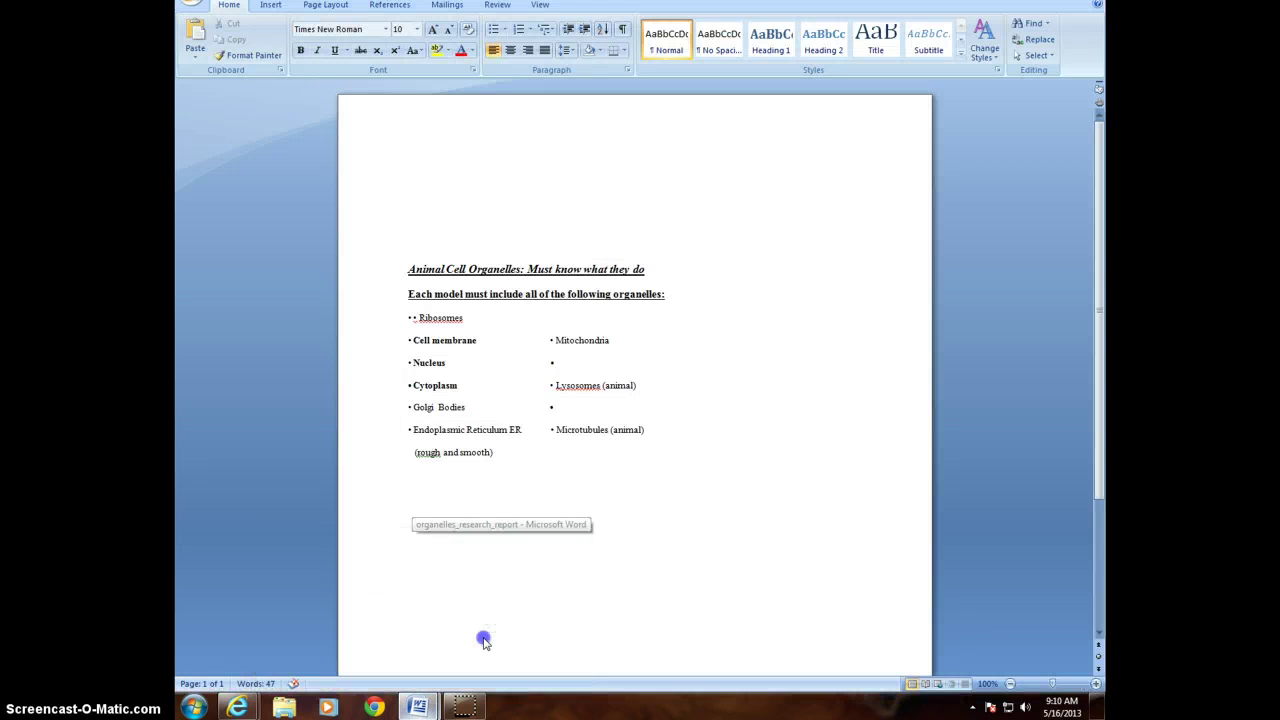
right_click(469, 321)
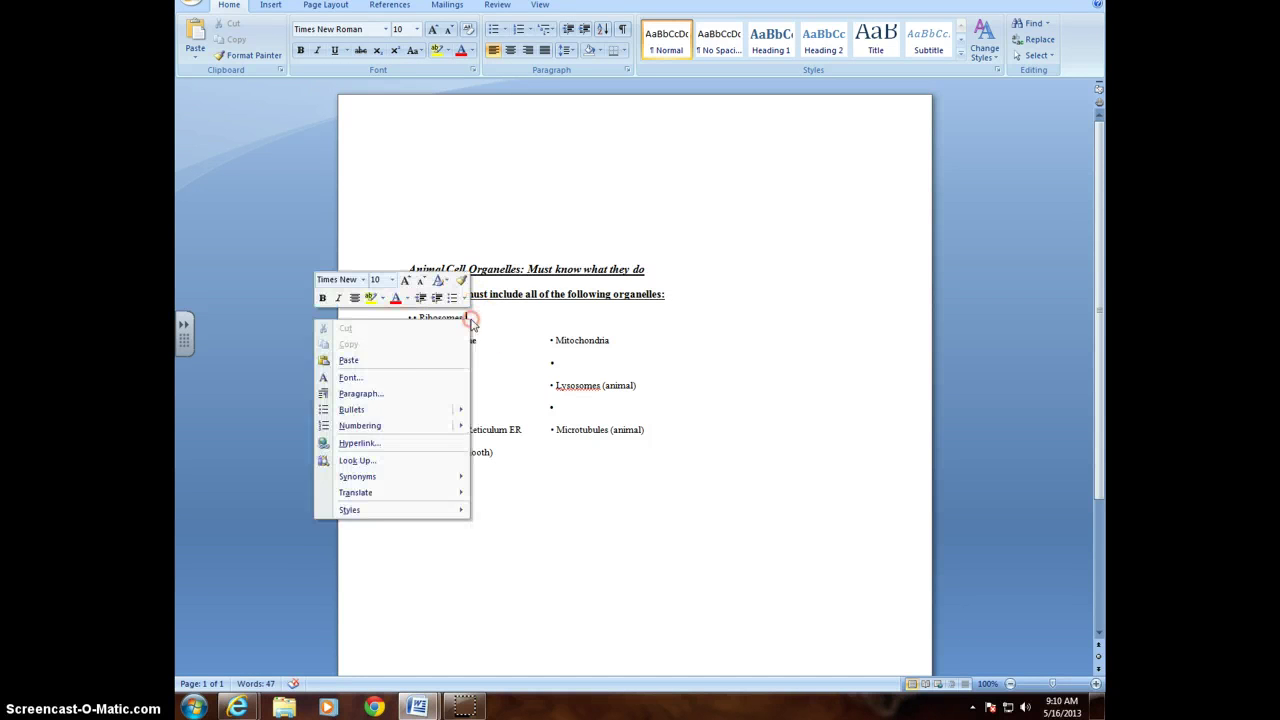
left_click(440, 362)
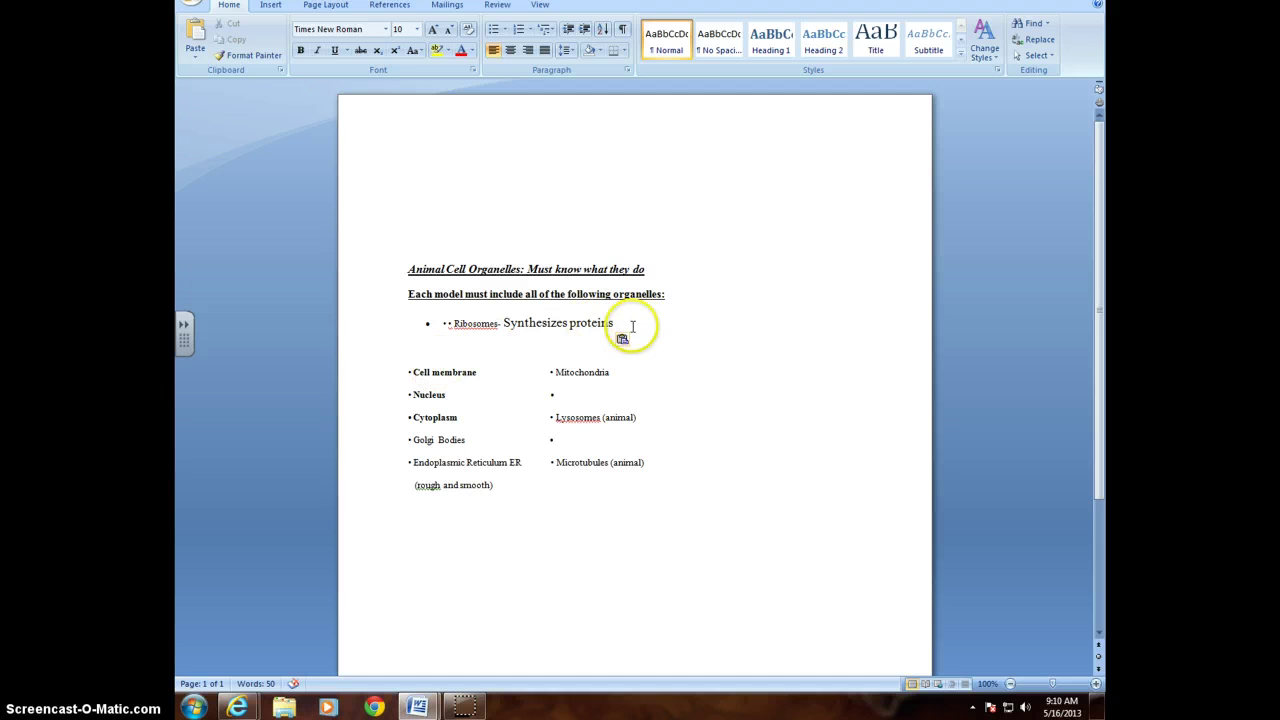
left_click(620, 322)
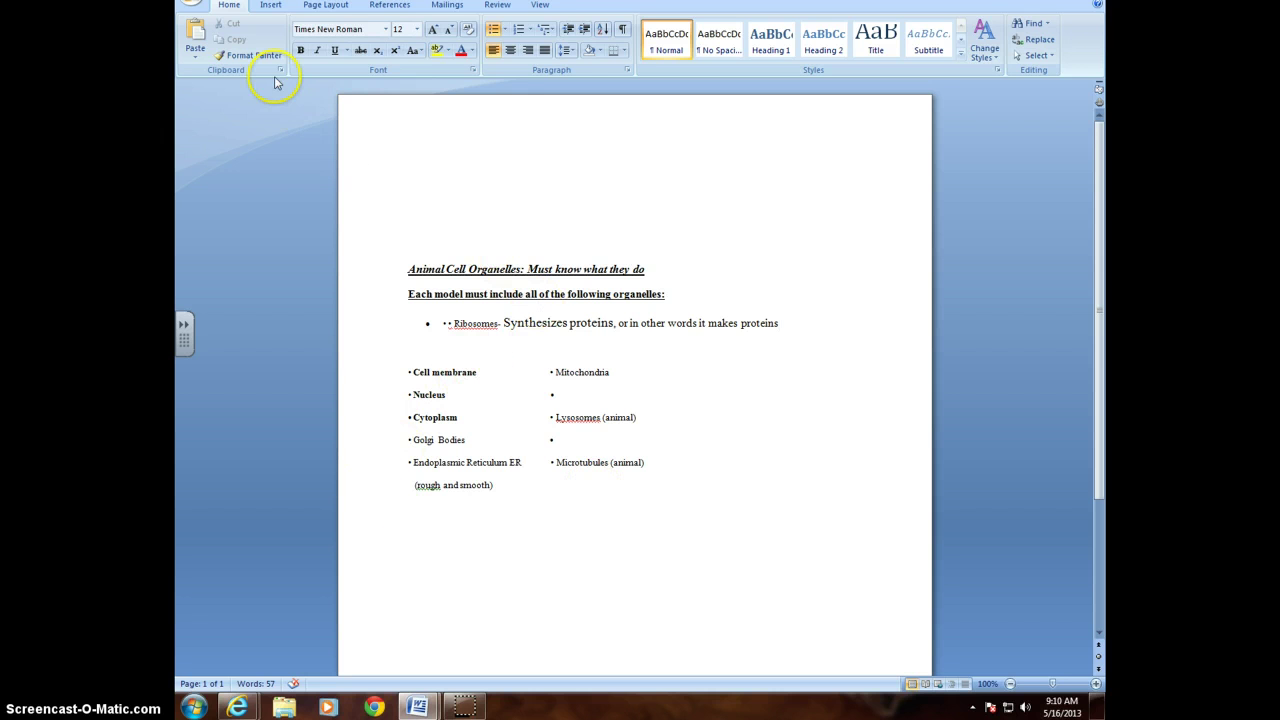
Step: Save the report as a Word document in Documents, appending a hyphen and the last name to organelles_research_report
left_click(193, 9)
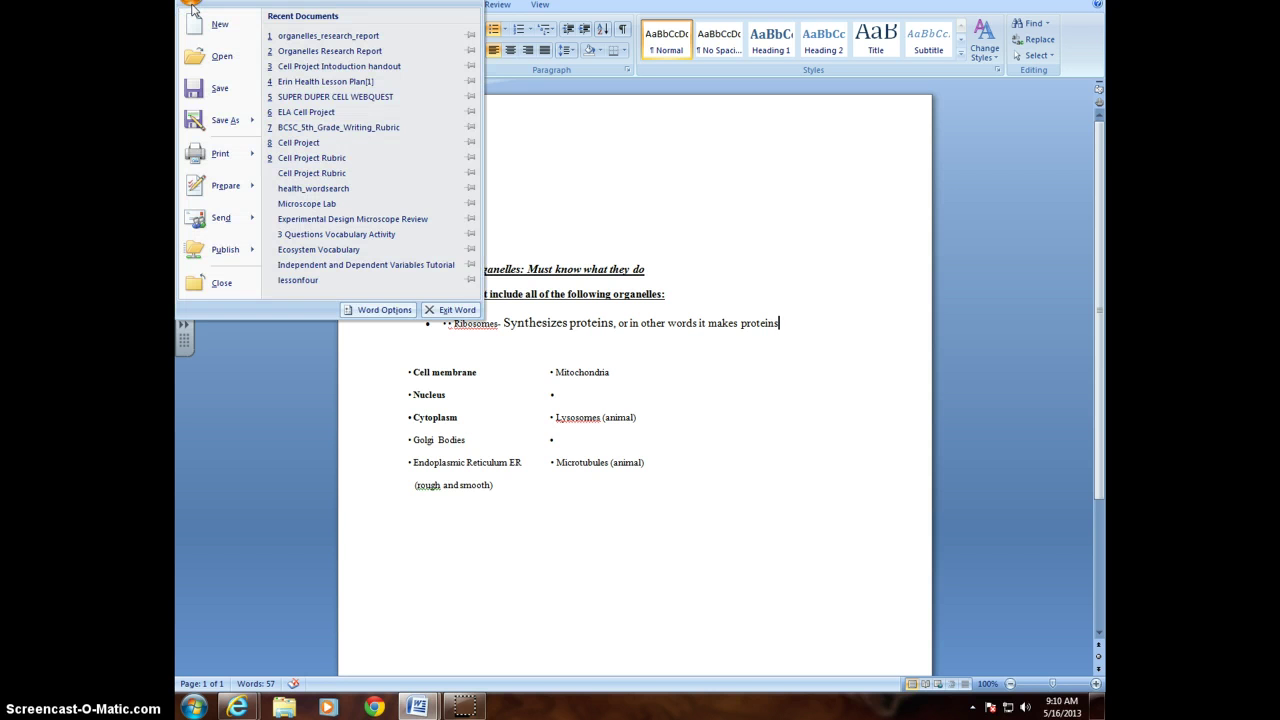
left_click(213, 122)
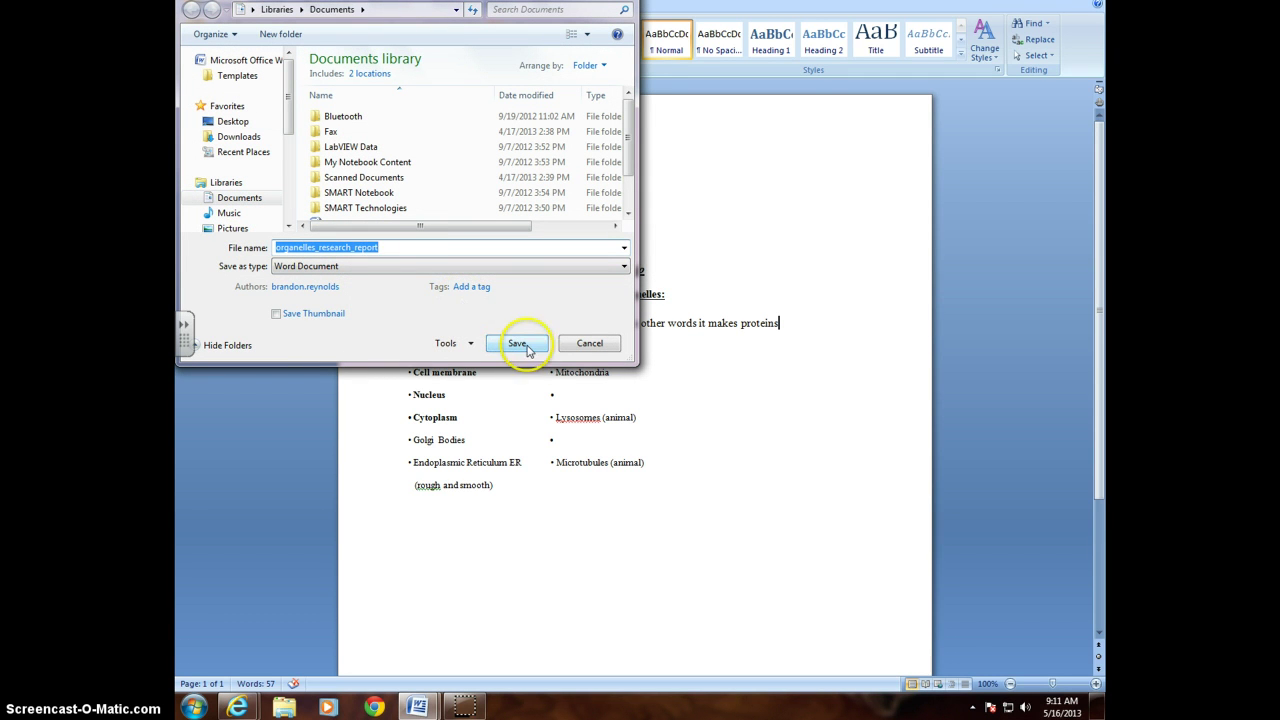
left_click(386, 247)
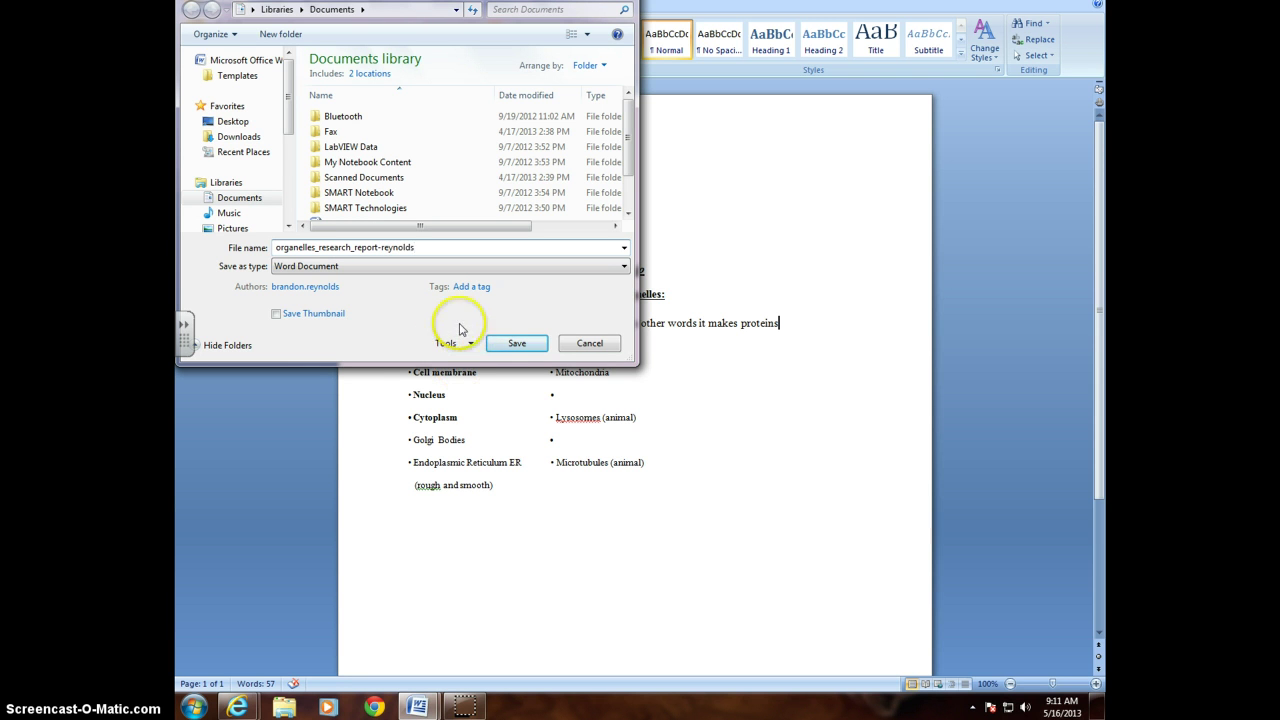
left_click(516, 343)
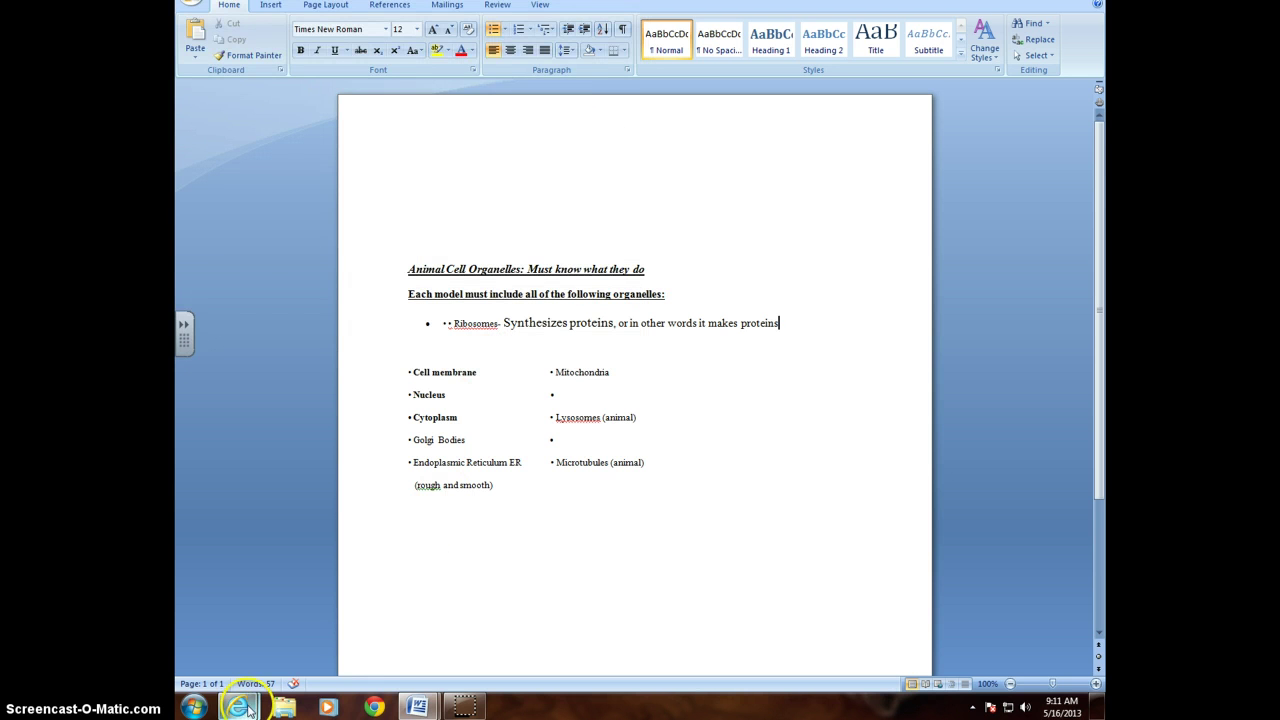
Step: Switch to Edmodo and upload the newly saved organelles research report from Documents to the Backpack
mouse_move(248, 708)
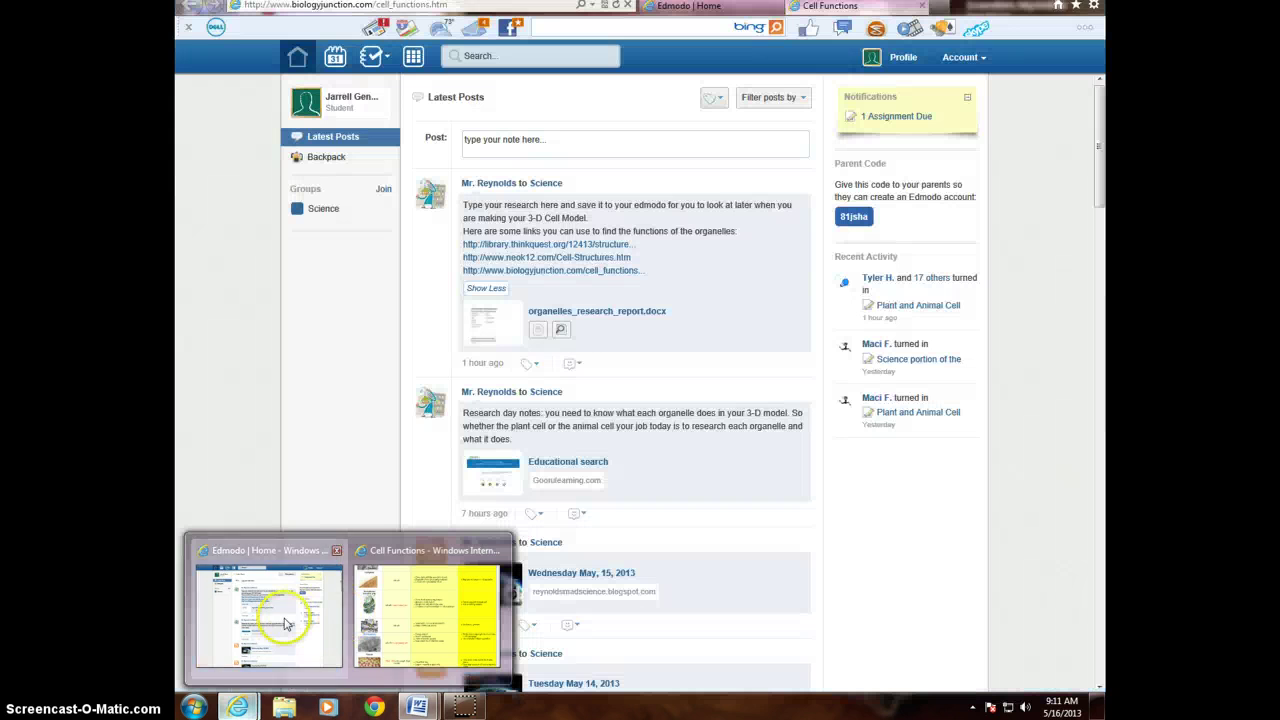
left_click(268, 612)
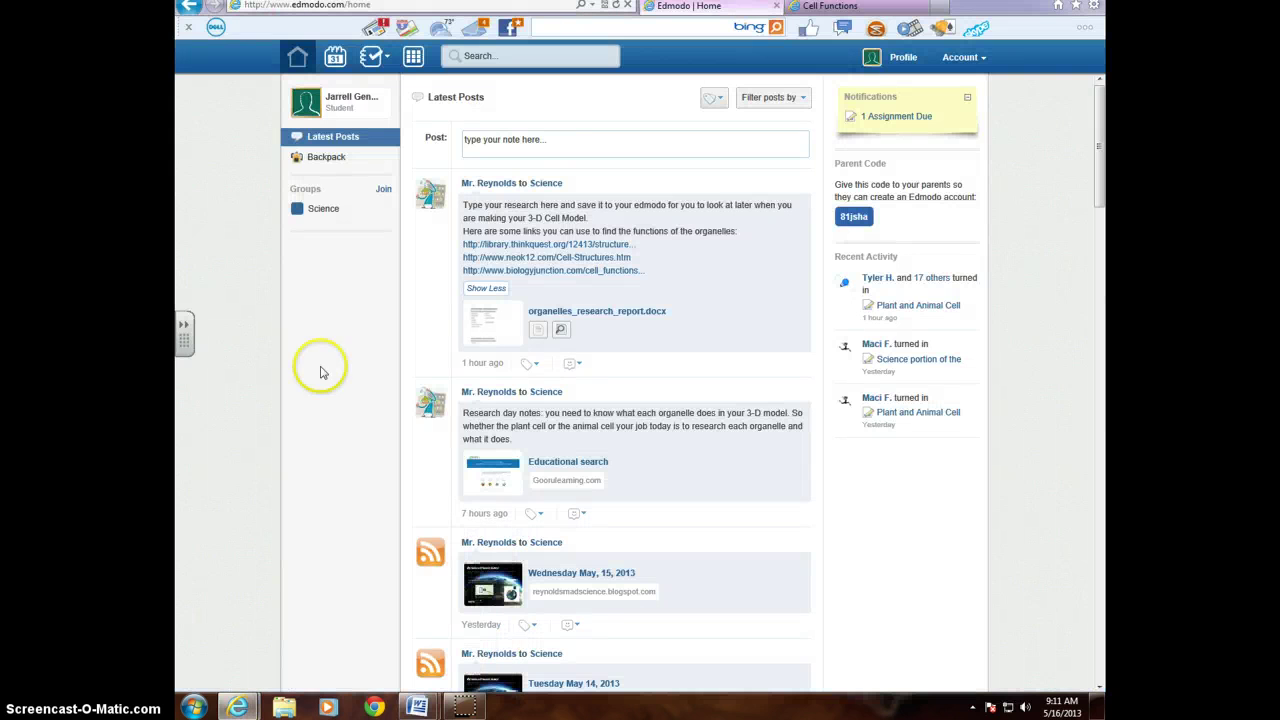
left_click(322, 162)
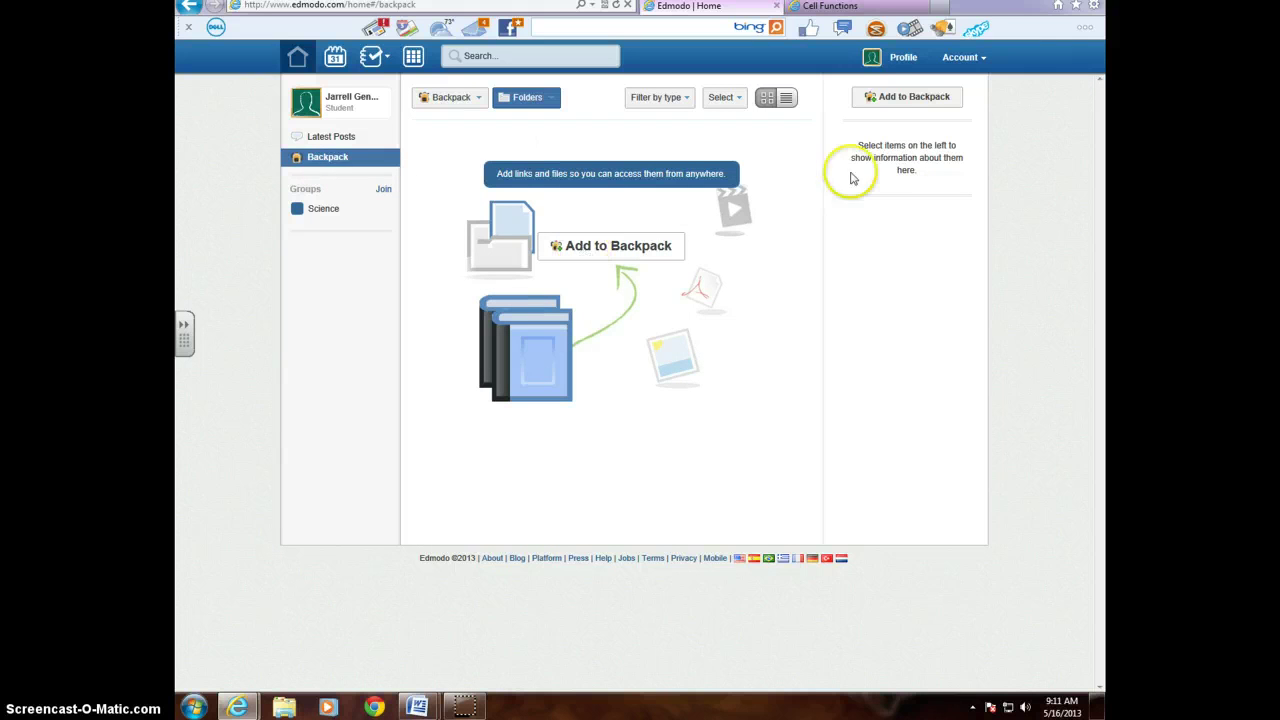
left_click(645, 246)
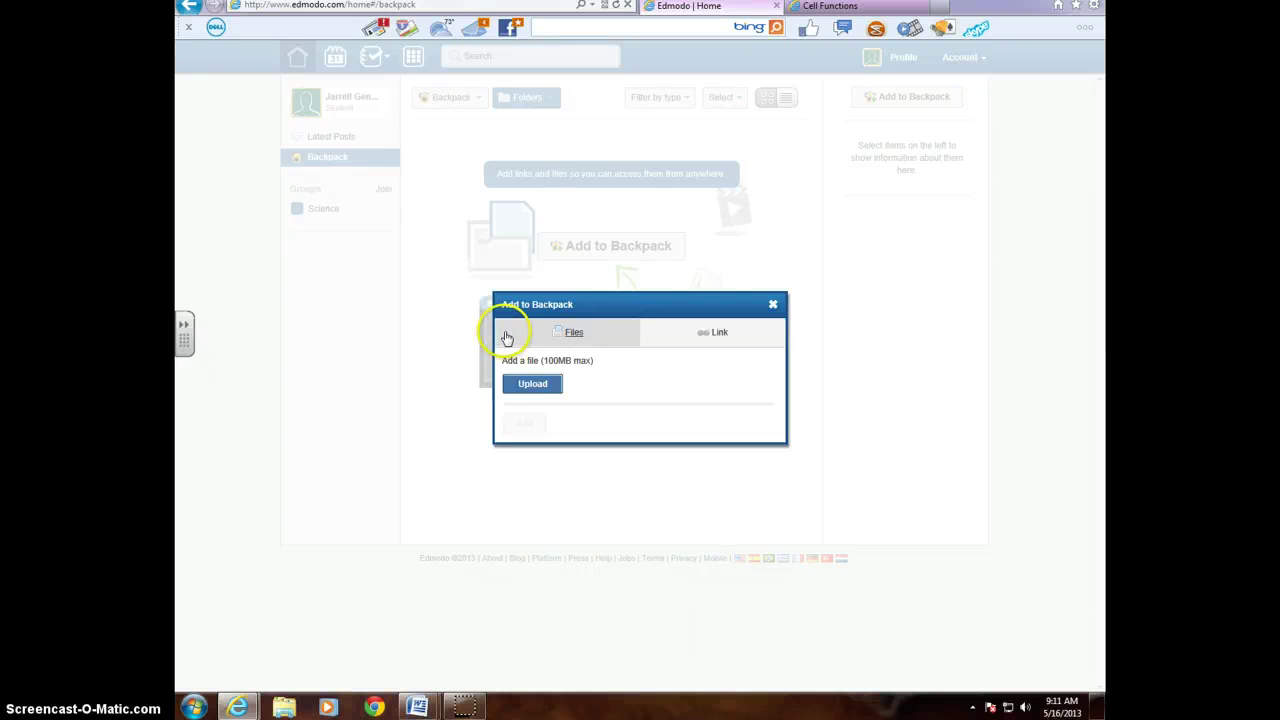
left_click(534, 388)
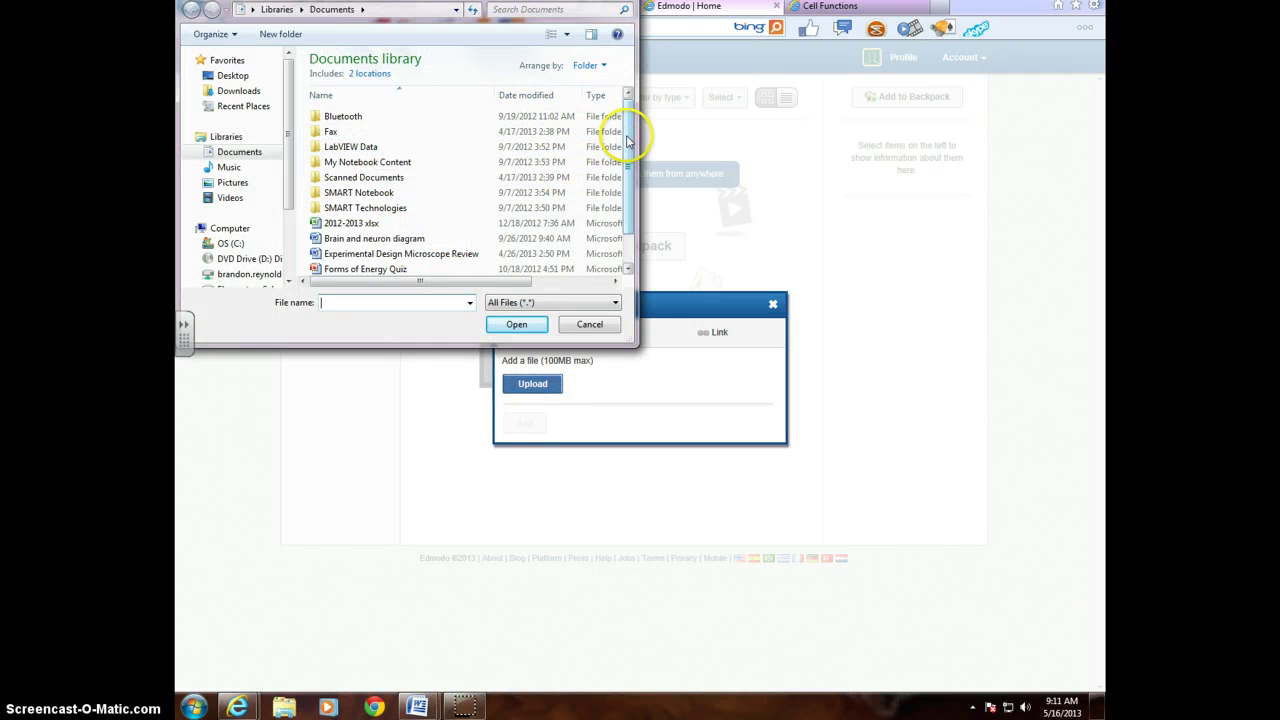
left_click_drag(628, 134, 631, 160)
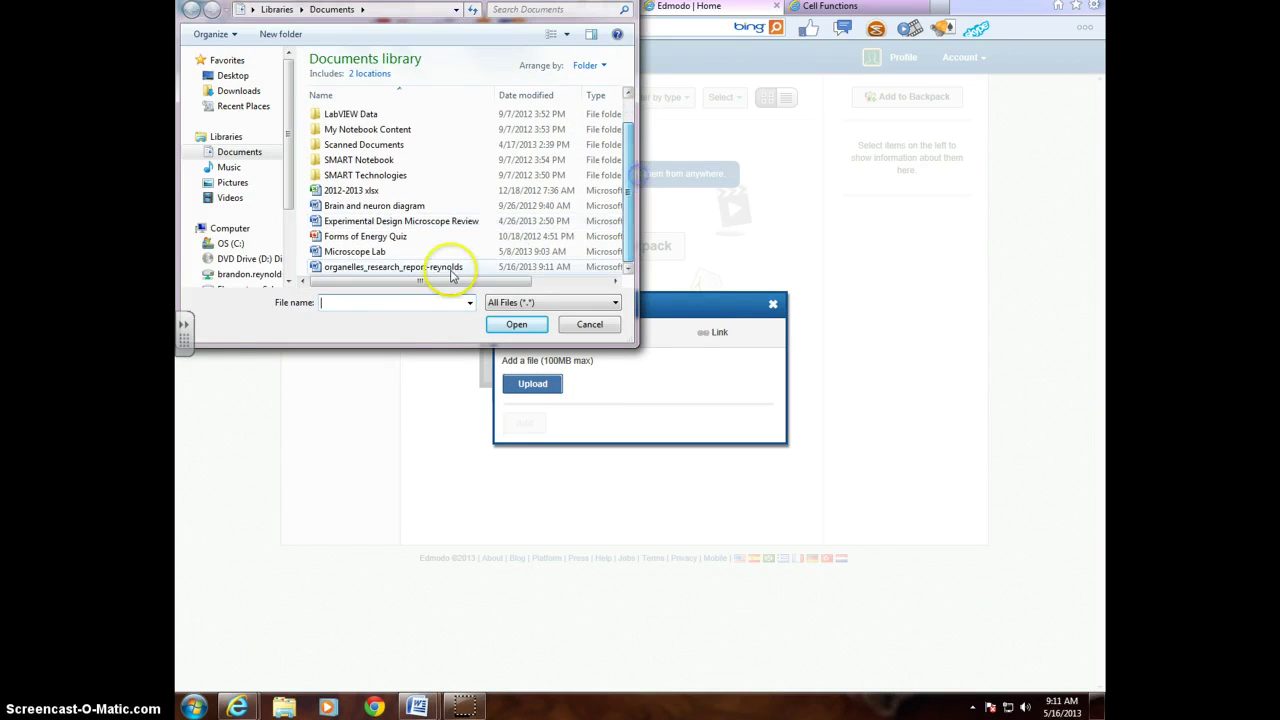
left_click(350, 268)
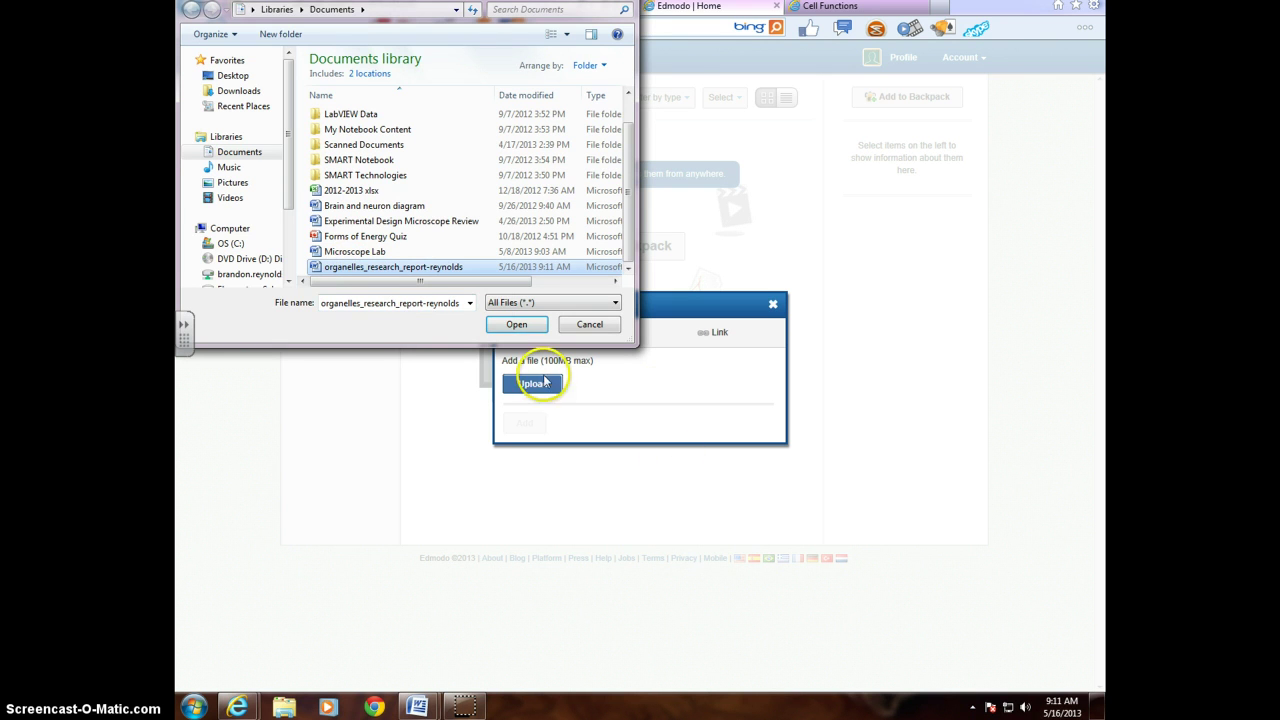
left_click(514, 325)
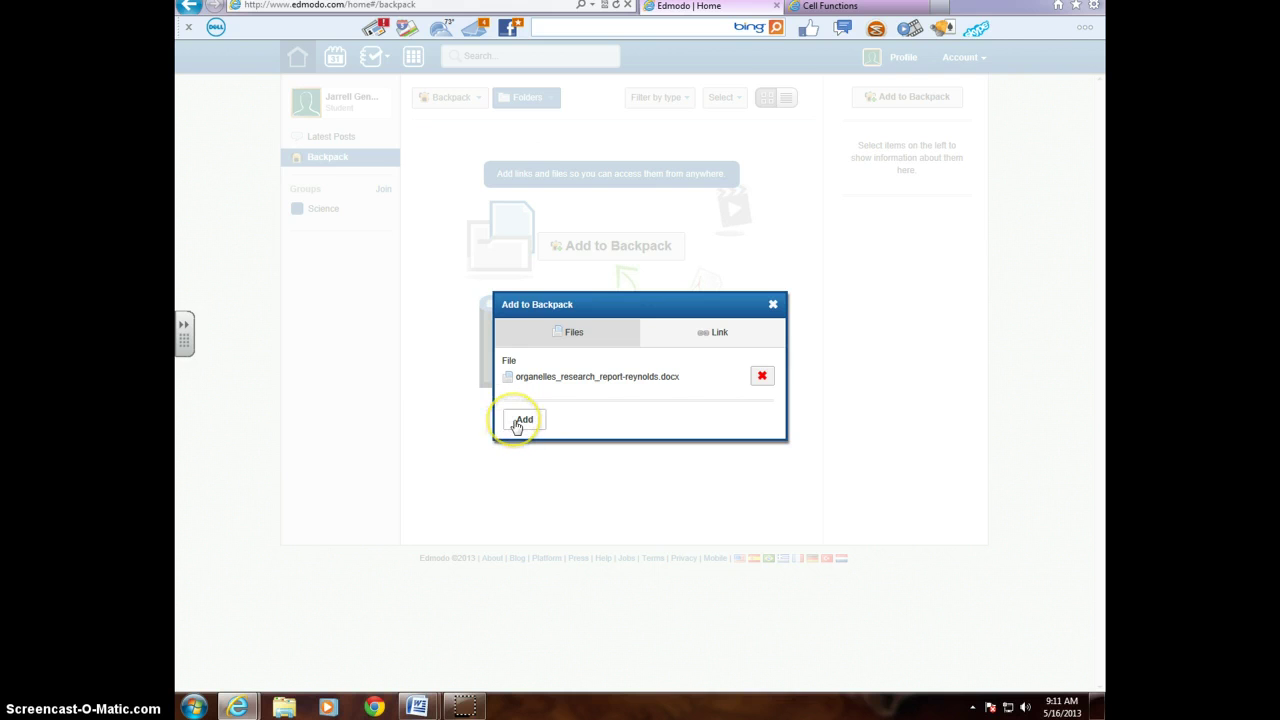
left_click(520, 422)
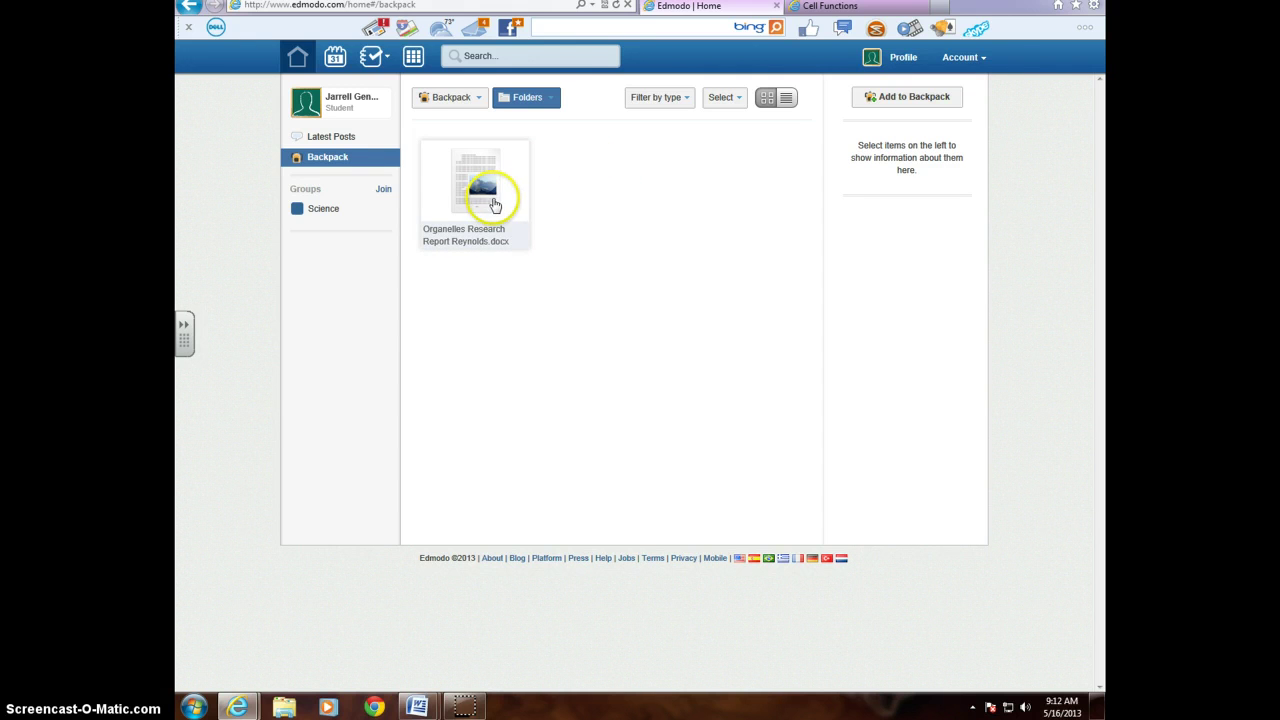
Step: Close both open Word documents, the organelles research report and Document2
mouse_move(420, 705)
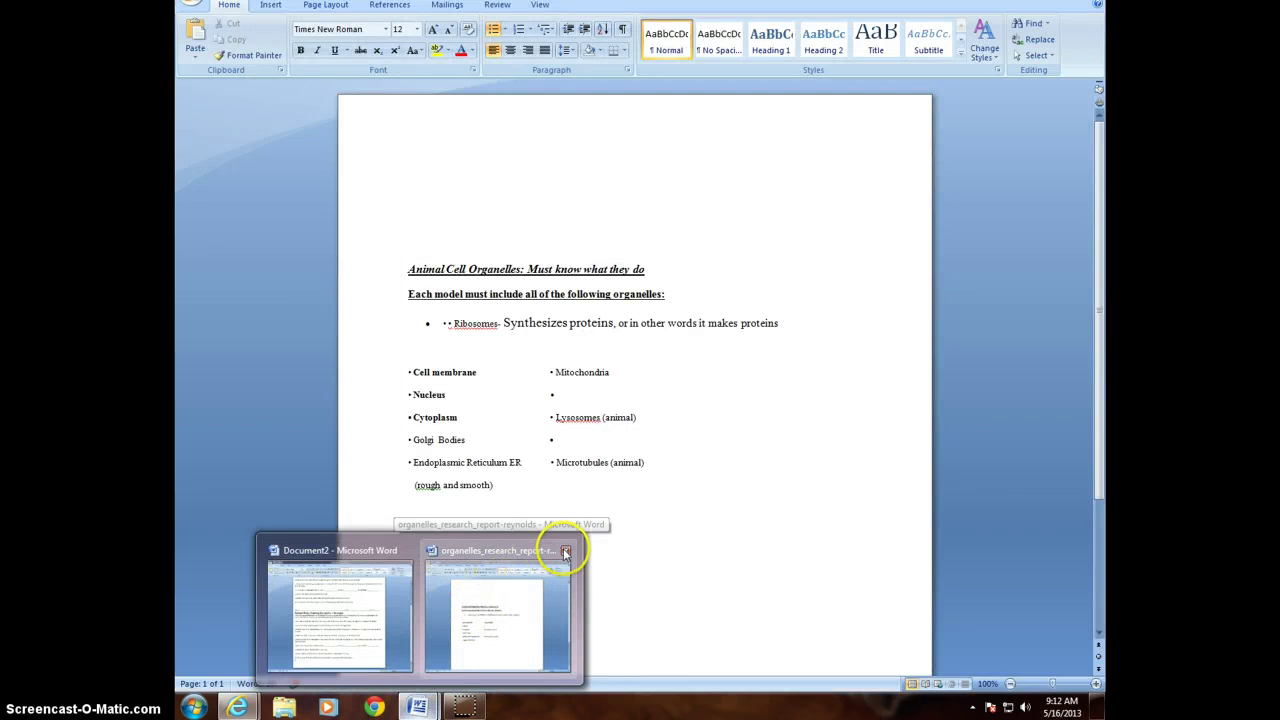
left_click(565, 550)
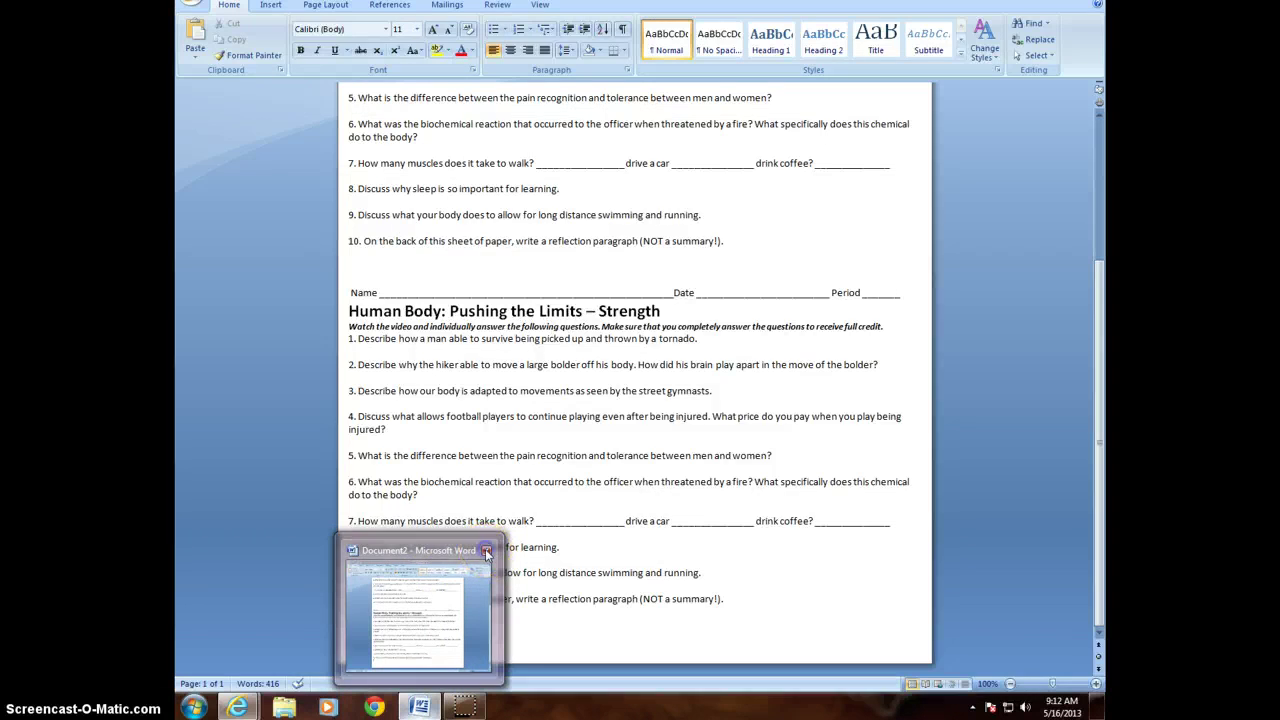
left_click(487, 552)
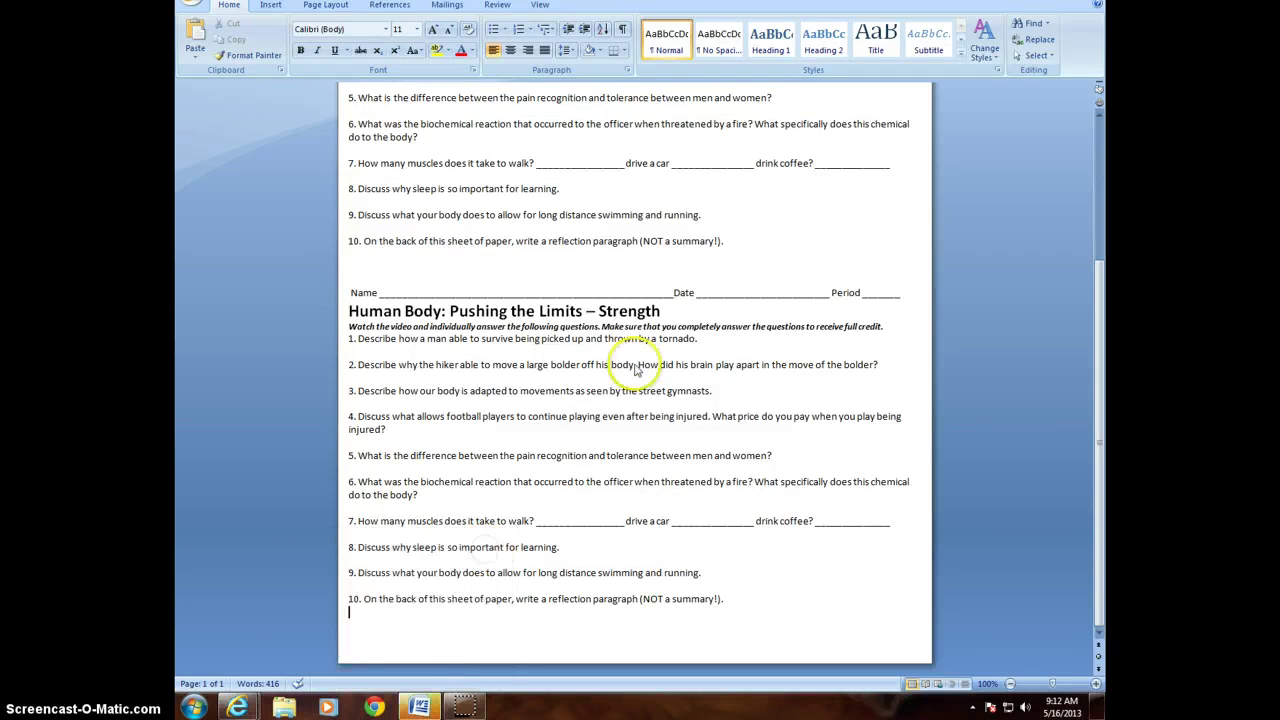
left_click(636, 380)
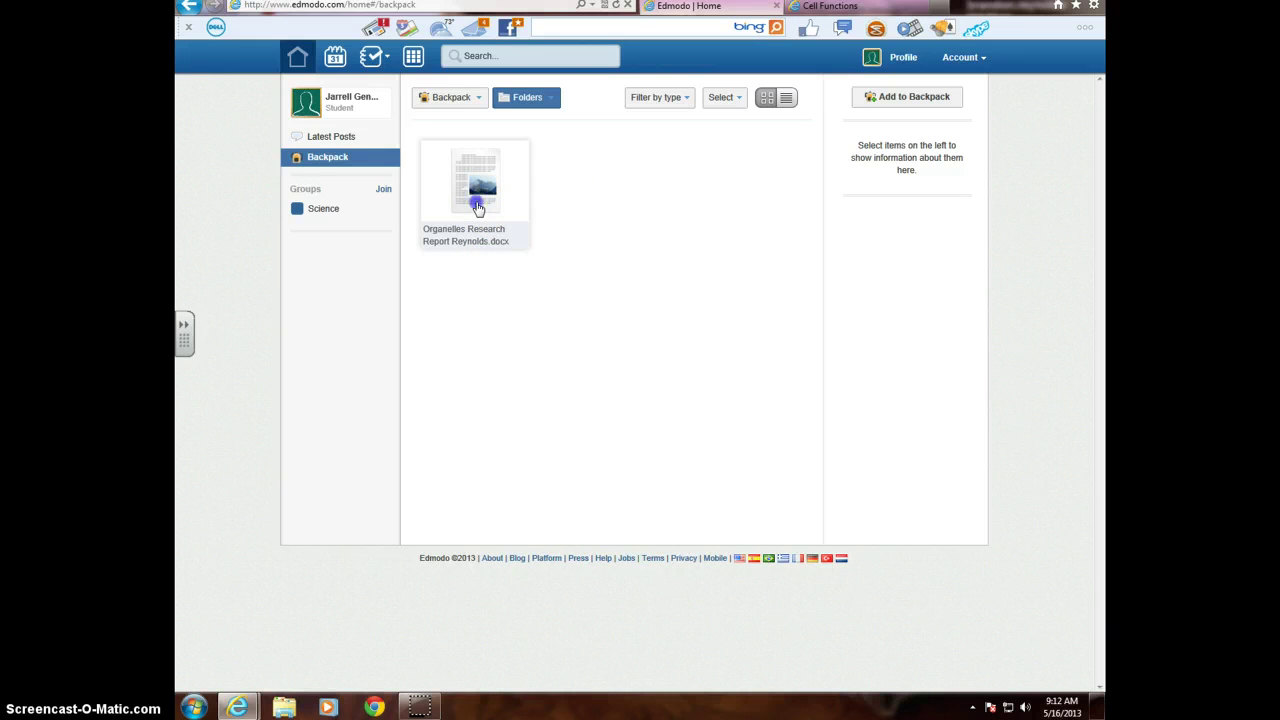
Step: Open the organelles research report from the Edmodo Backpack in Word and place the cursor after "Cell membrane"
left_click(477, 206)
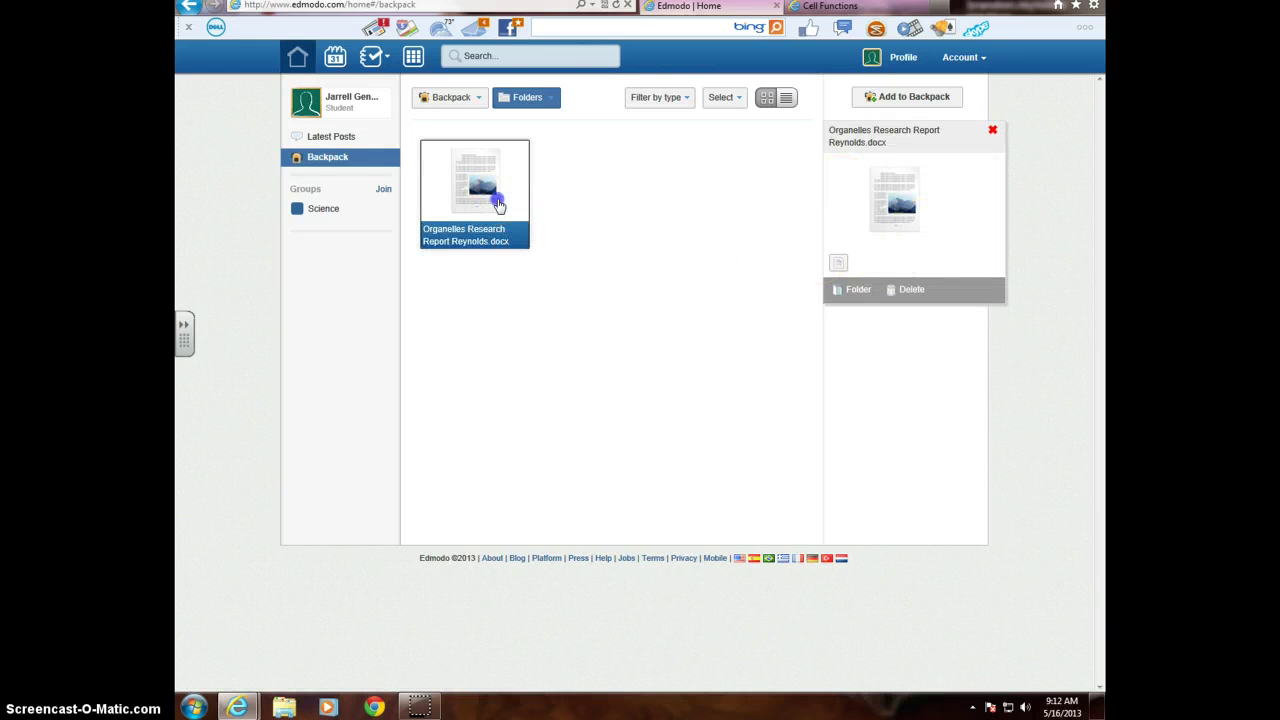
left_click(840, 265)
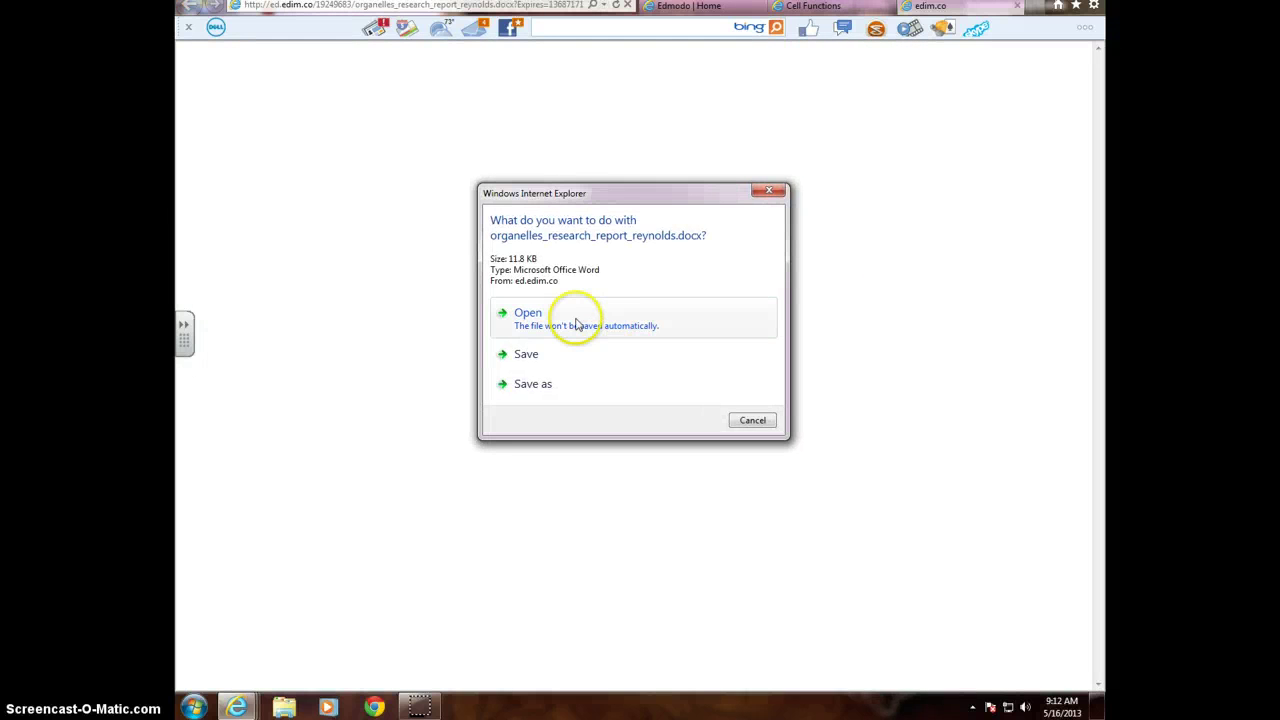
left_click(577, 323)
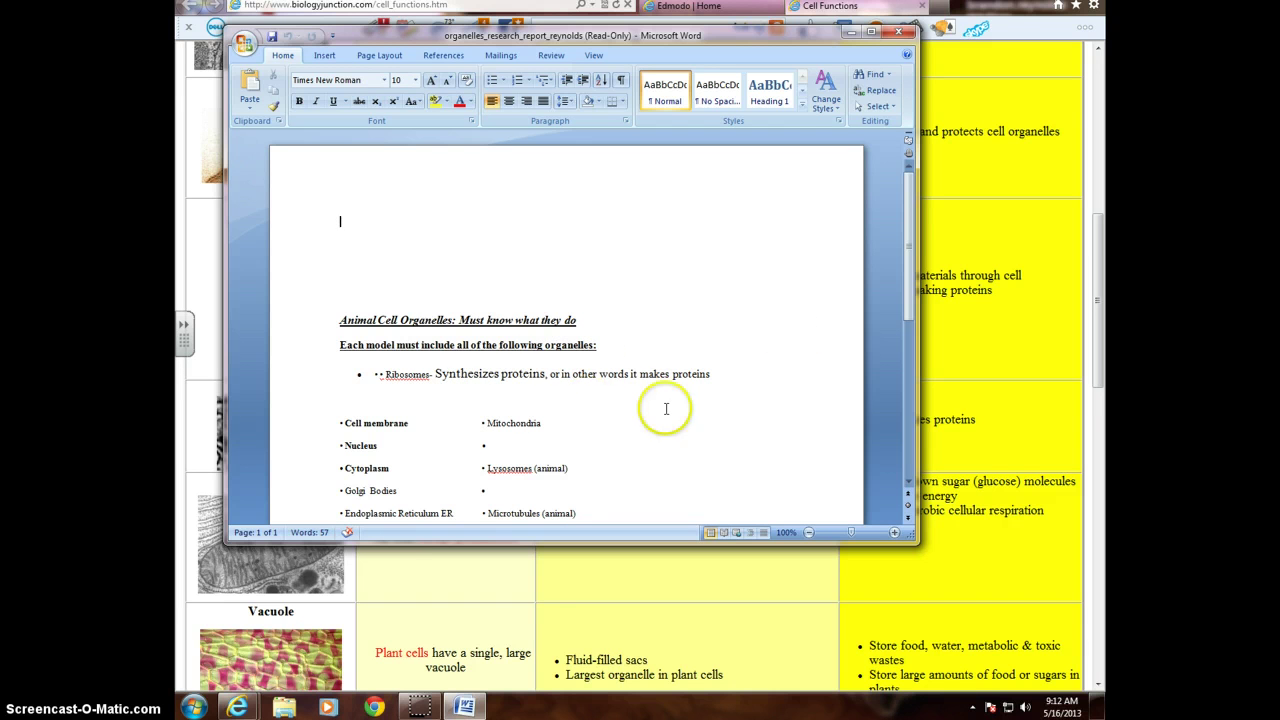
left_click(412, 423)
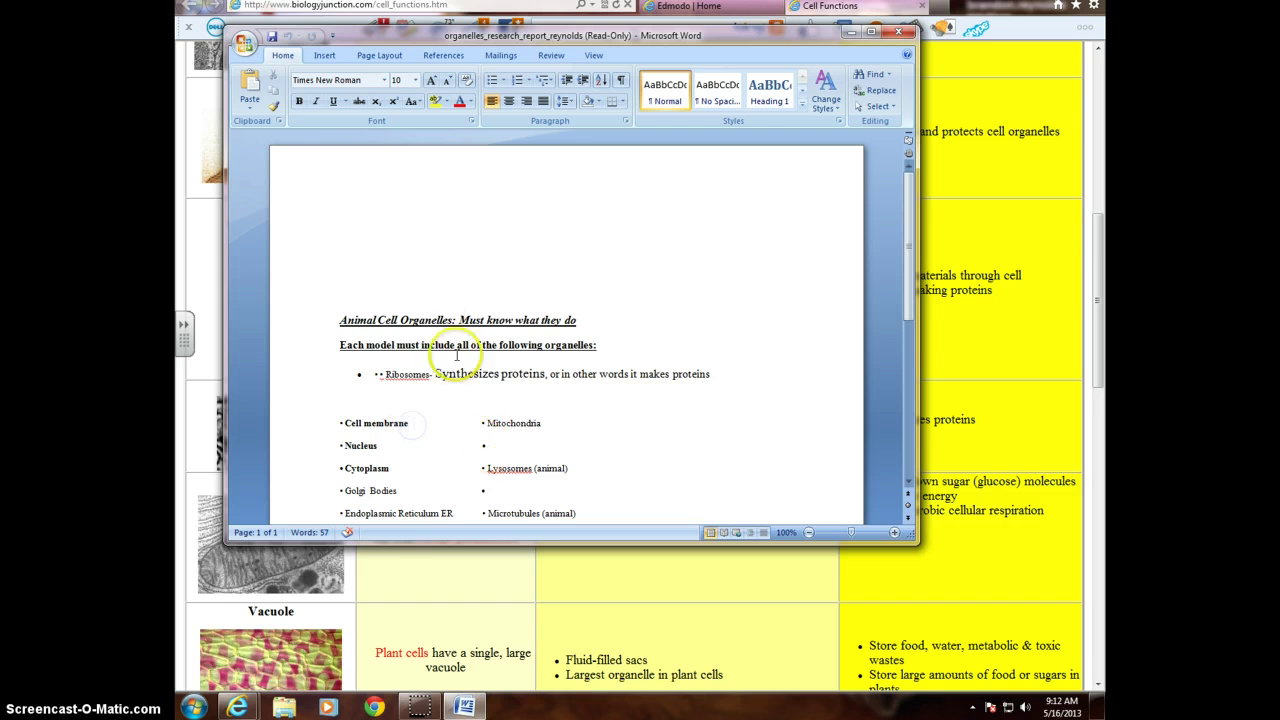